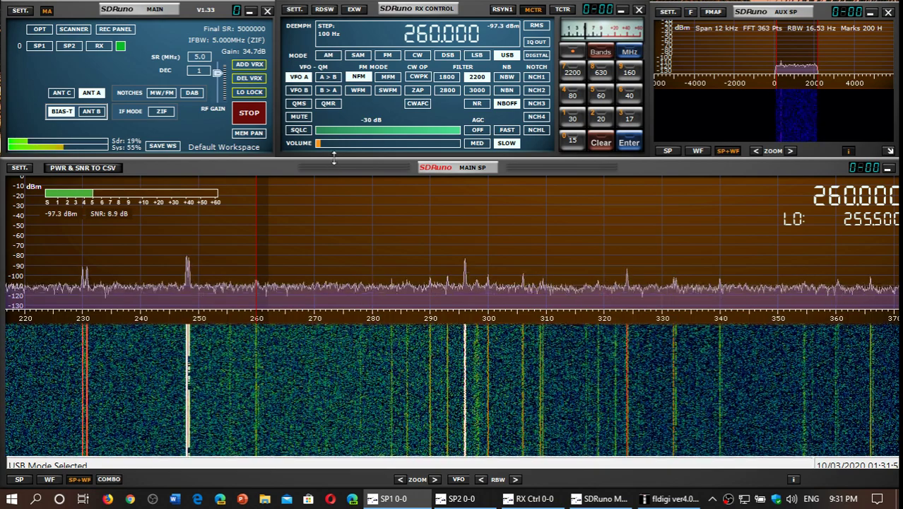
Raise the receiver volume and compare AM with USB demodulation on 260.000 kHz, finishing in USB.
{"action": "left_click", "coordinate": [335, 145]}
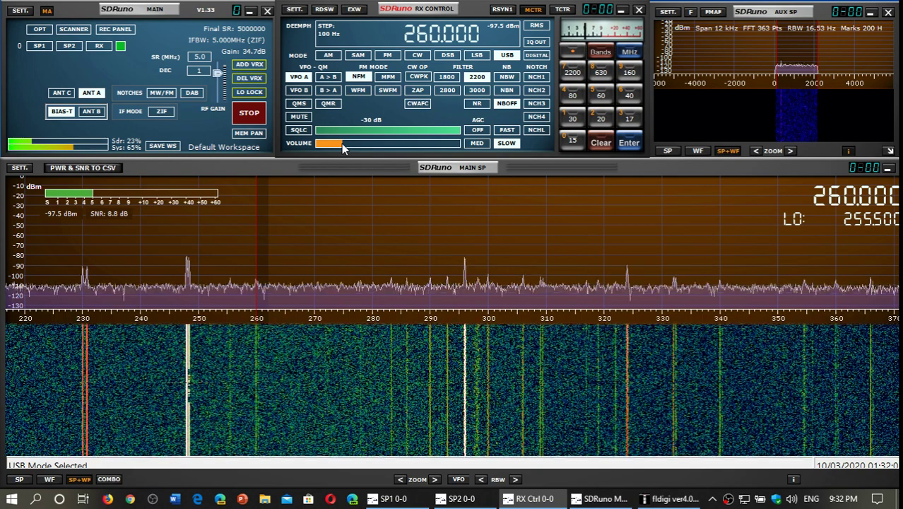
{"action": "left_click", "coordinate": [331, 56]}
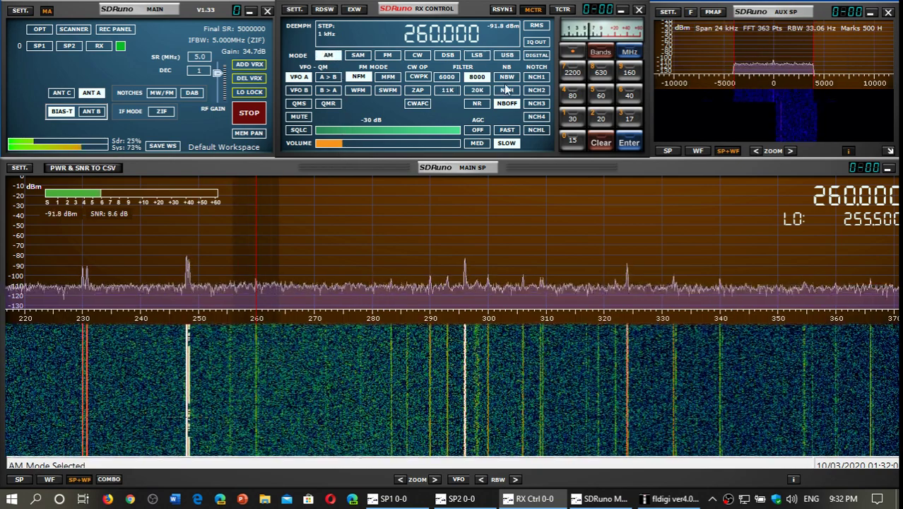
{"action": "left_click", "coordinate": [505, 55]}
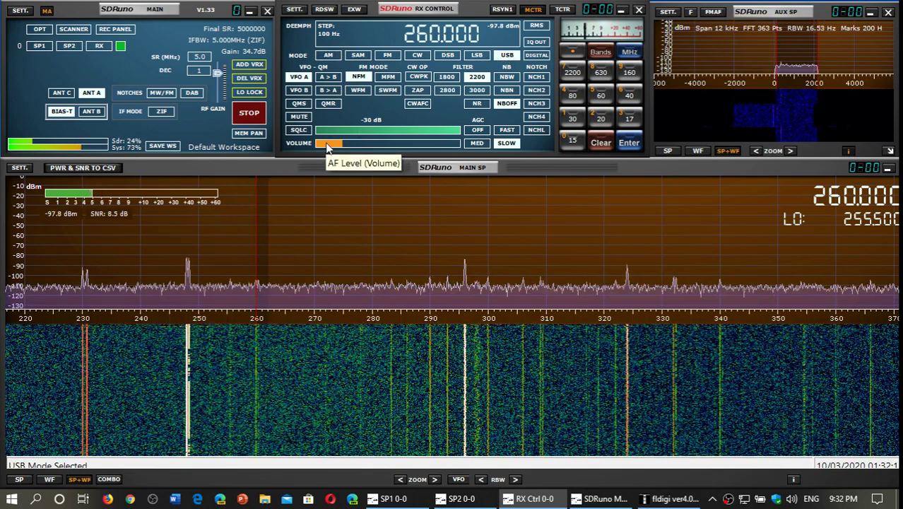
{"action": "mouse_move", "coordinate": [329, 145]}
{"action": "left_mouse_down"}
{"action": "mouse_move", "coordinate": [346, 146]}
{"action": "mouse_move", "coordinate": [322, 145]}
{"action": "mouse_move", "coordinate": [333, 145]}
{"action": "left_mouse_up"}
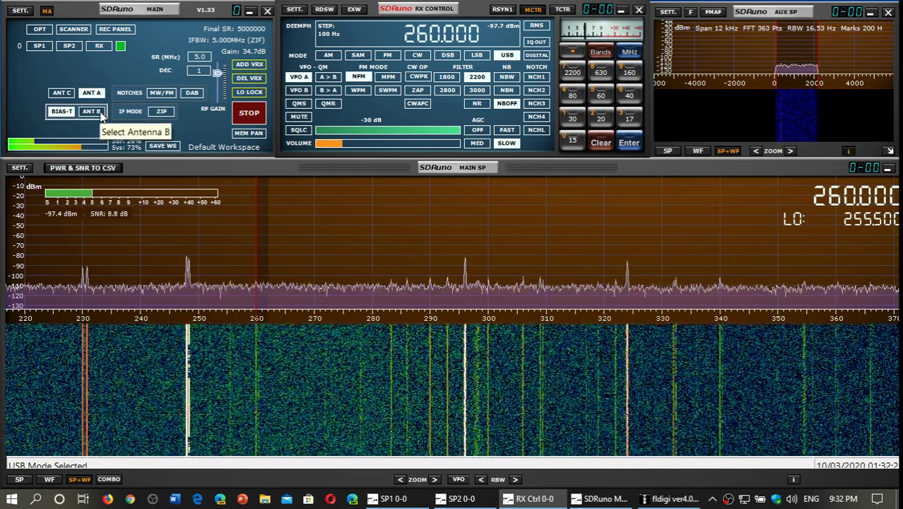
Switch reception to antenna B and tune the receiver to 248.000 kHz in AM mode.
{"action": "left_click", "coordinate": [101, 116]}
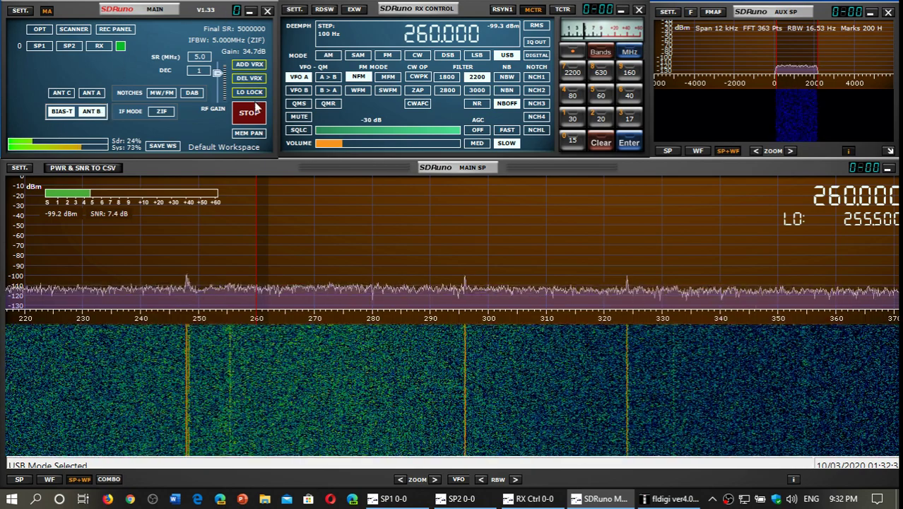
{"action": "left_click", "coordinate": [331, 134]}
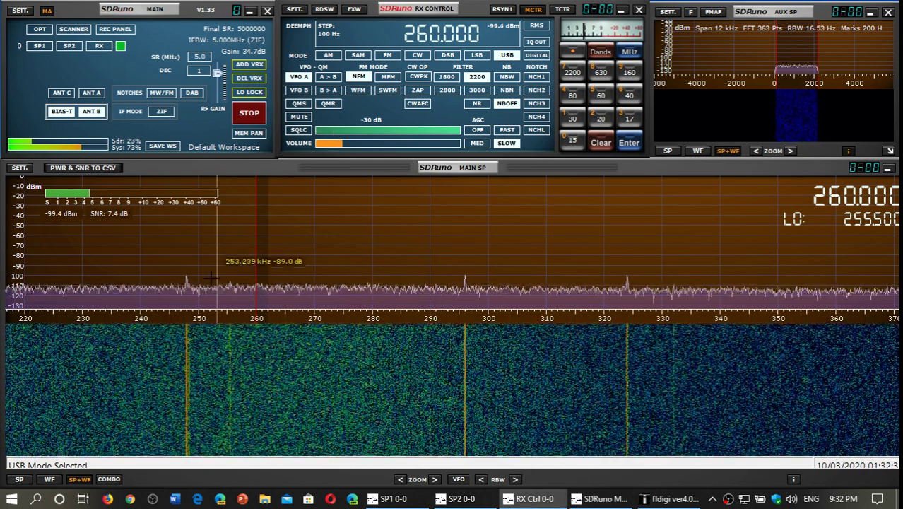
{"action": "left_click", "coordinate": [188, 331]}
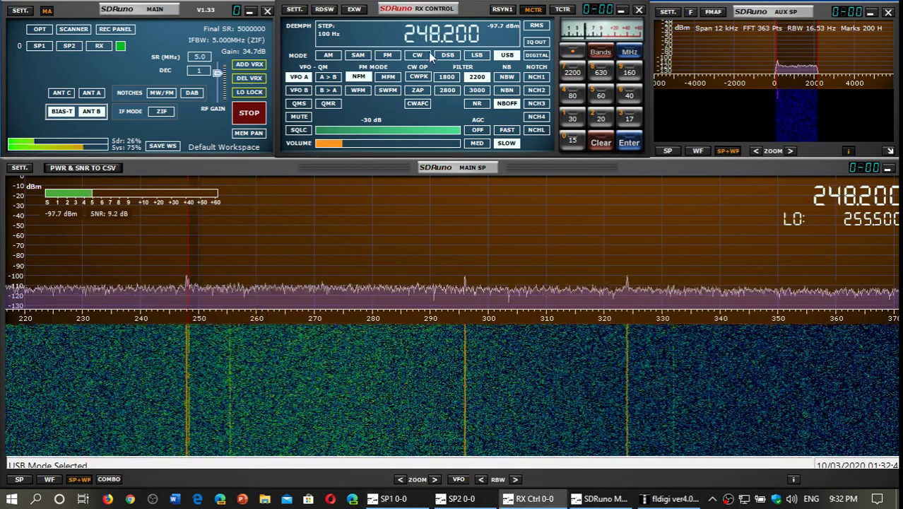
{"action": "left_click", "coordinate": [337, 55]}
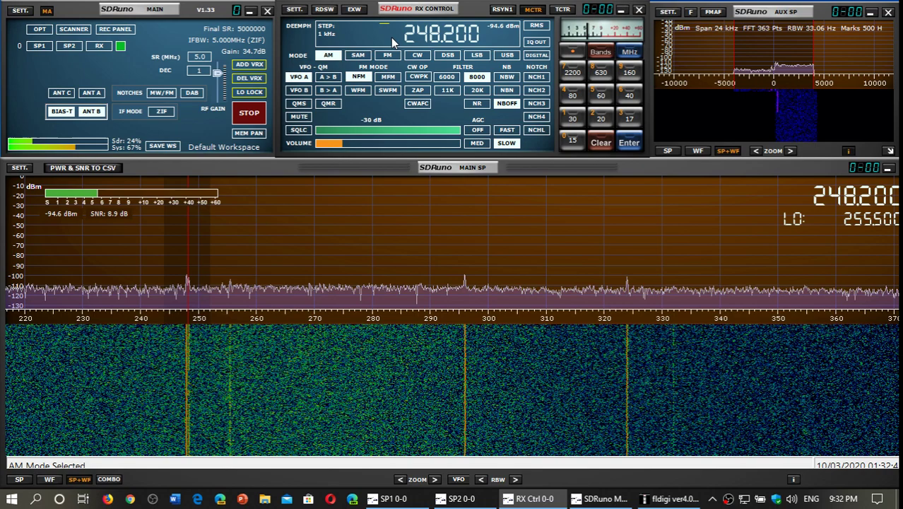
{"action": "scroll", "coordinate": [446, 36], "scroll_direction": "down", "scroll_amount": 3}
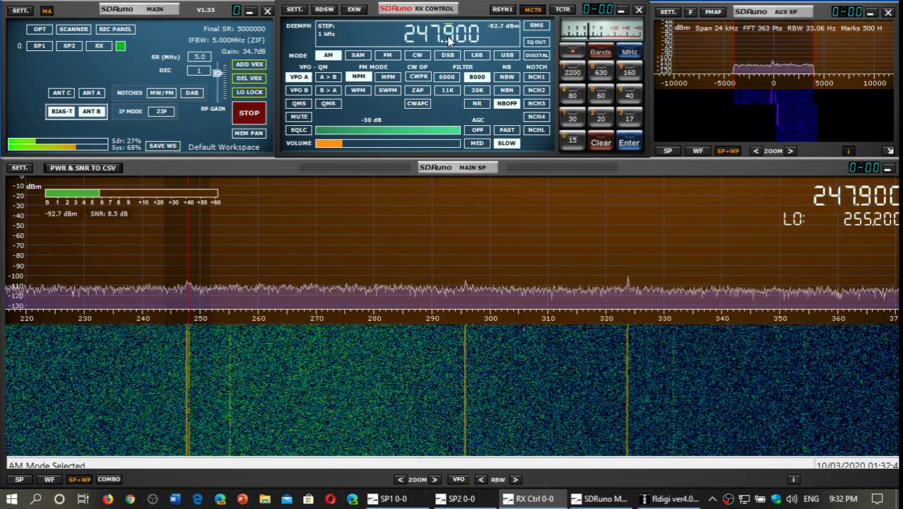
{"action": "scroll", "coordinate": [447, 36], "scroll_direction": "up", "scroll_amount": 1}
Lower the receiver volume and return to antenna A while tuned to 248.000 kHz.
{"action": "left_click", "coordinate": [330, 144]}
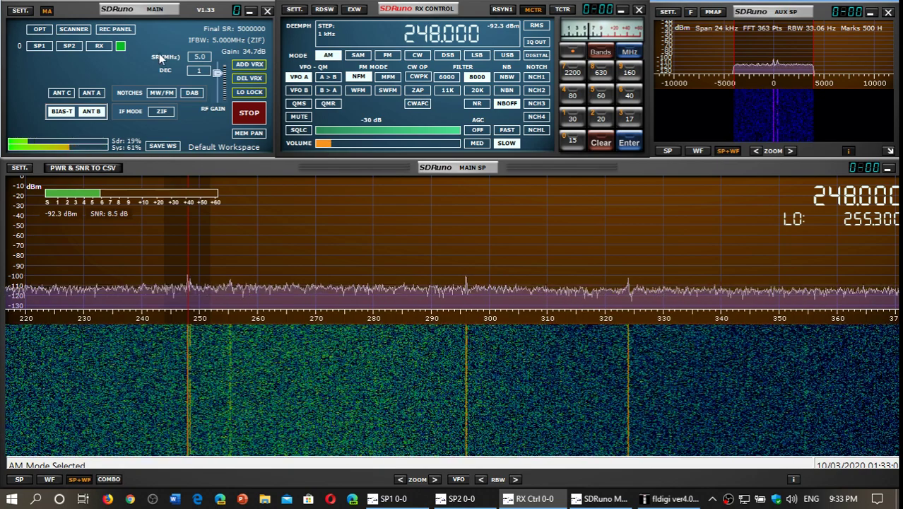
{"action": "left_click", "coordinate": [91, 93]}
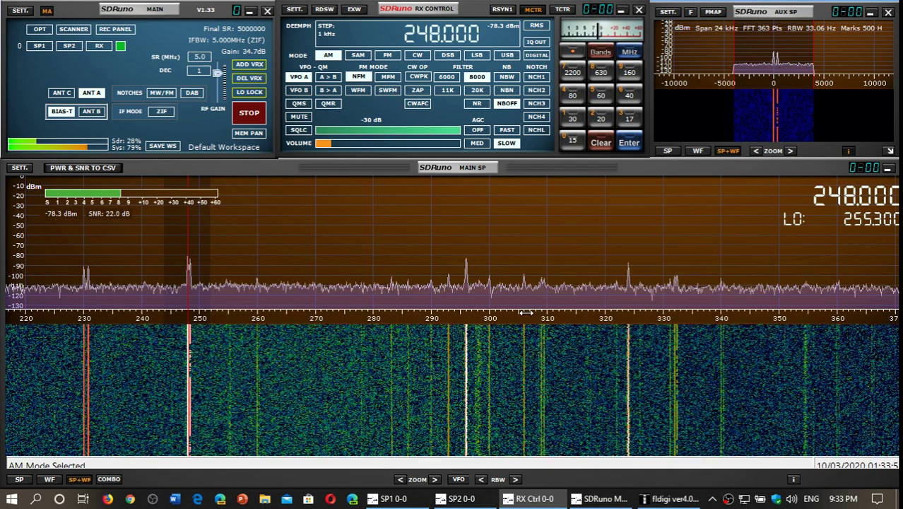
Tune the receiver to the 407.000 kHz signal and readjust the volume.
{"action": "left_click_drag", "start_coordinate": [519, 302], "coordinate": [203, 303]}
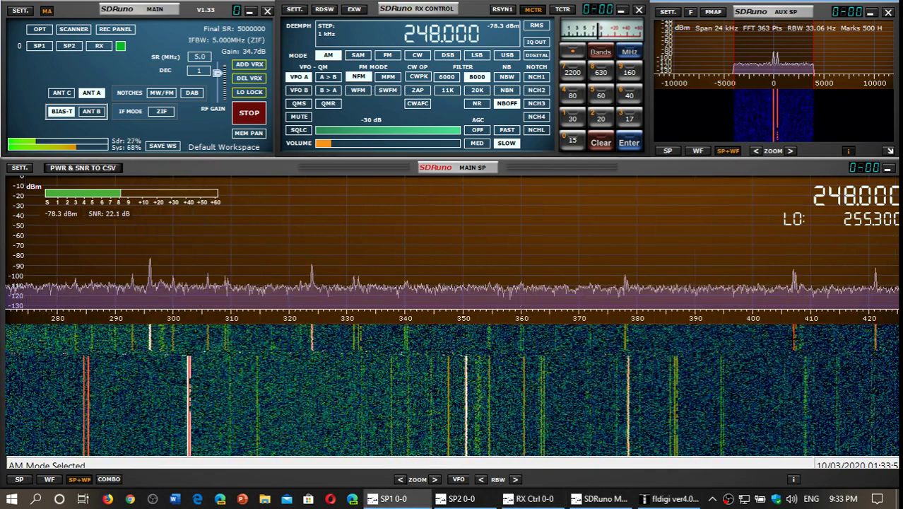
{"action": "left_click", "coordinate": [794, 280]}
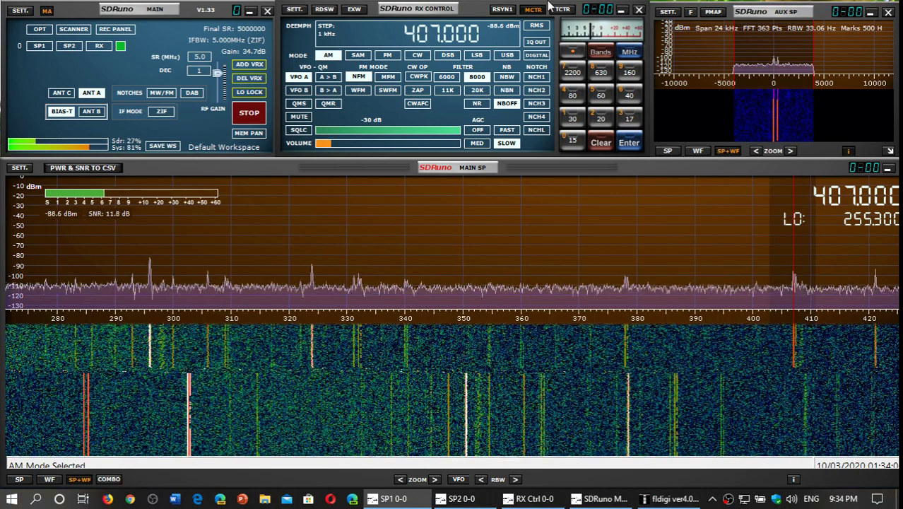
{"action": "left_click", "coordinate": [549, 6]}
{"action": "left_click", "coordinate": [340, 144]}
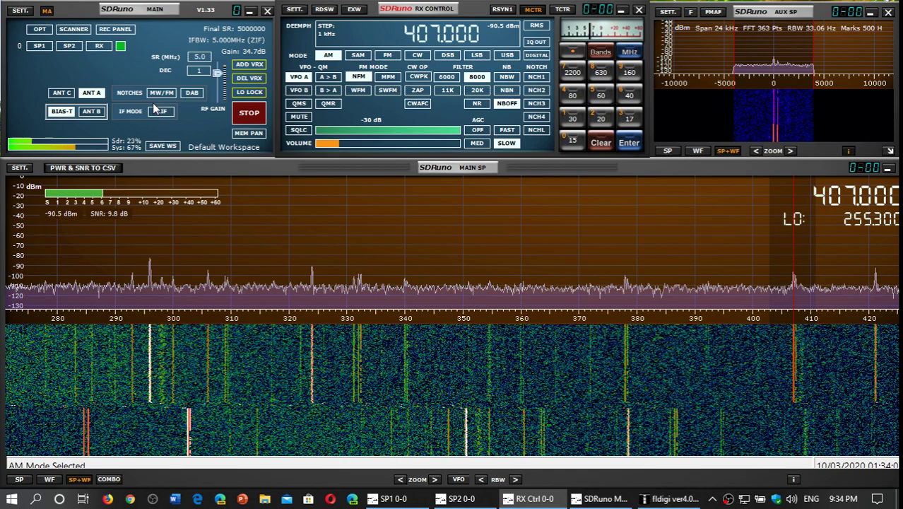
{"action": "left_click", "coordinate": [334, 144]}
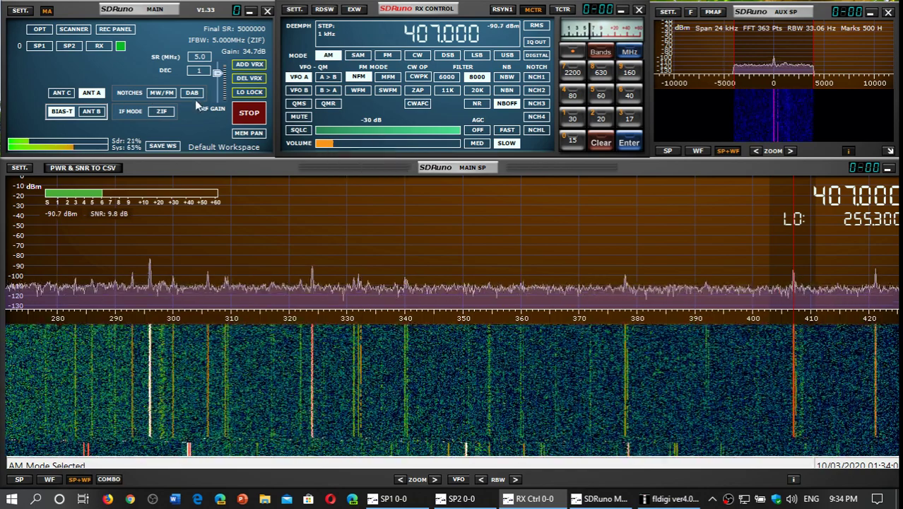
Compare reception of the 407.000 kHz signal on antenna B, finishing on antenna A.
{"action": "left_click", "coordinate": [99, 112]}
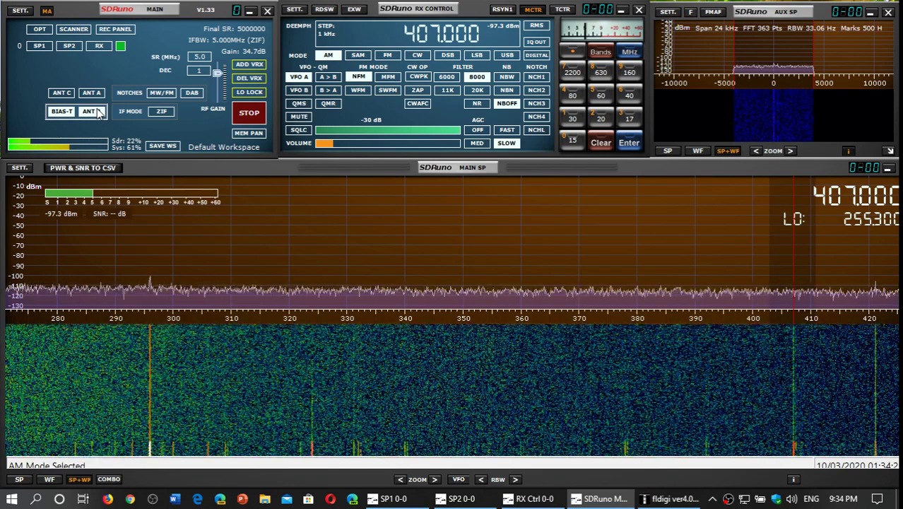
{"action": "left_click", "coordinate": [98, 112]}
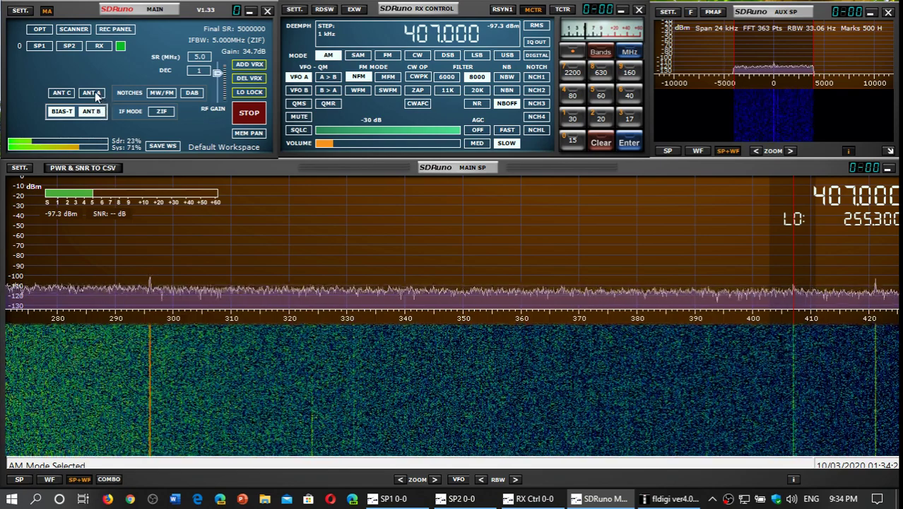
{"action": "left_click", "coordinate": [96, 94]}
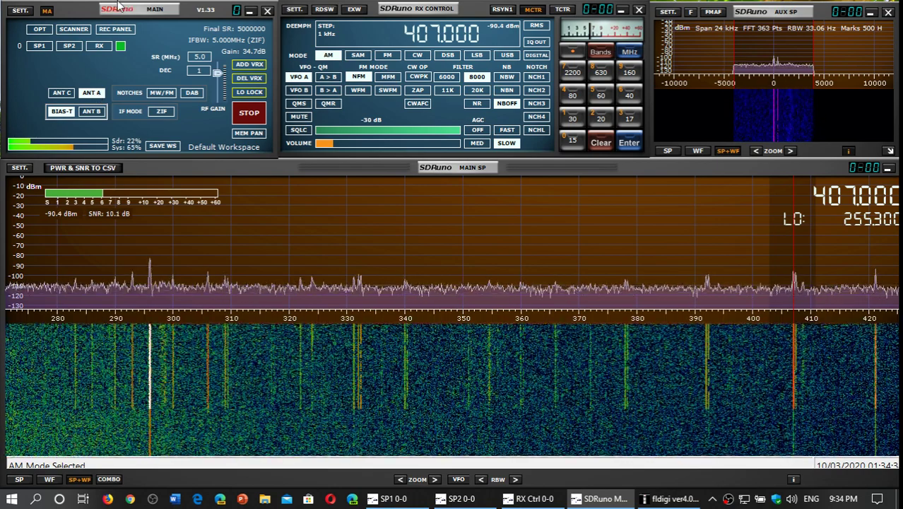
Enter 517 kHz as the VFO frequency and set the demodulation mode to USB.
{"action": "left_click", "coordinate": [445, 40]}
{"action": "left_click", "coordinate": [429, 33]}
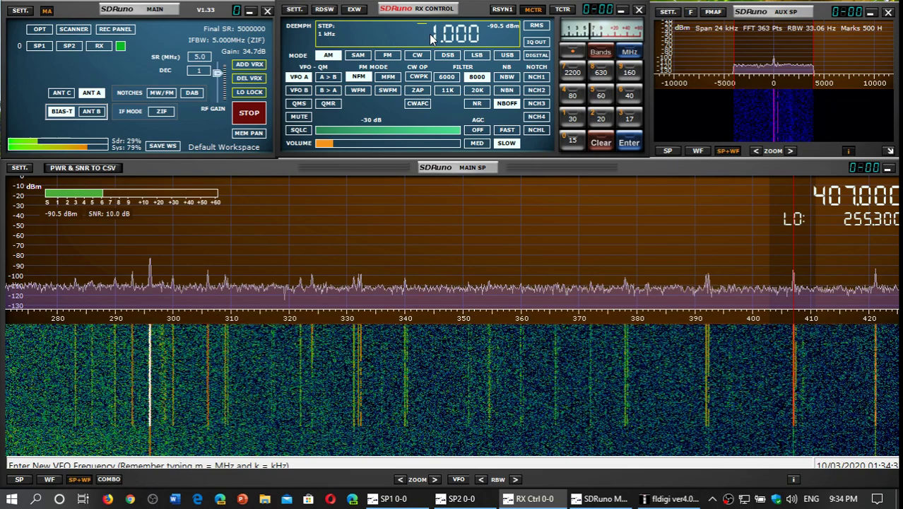
{"action": "type", "text": "5"}
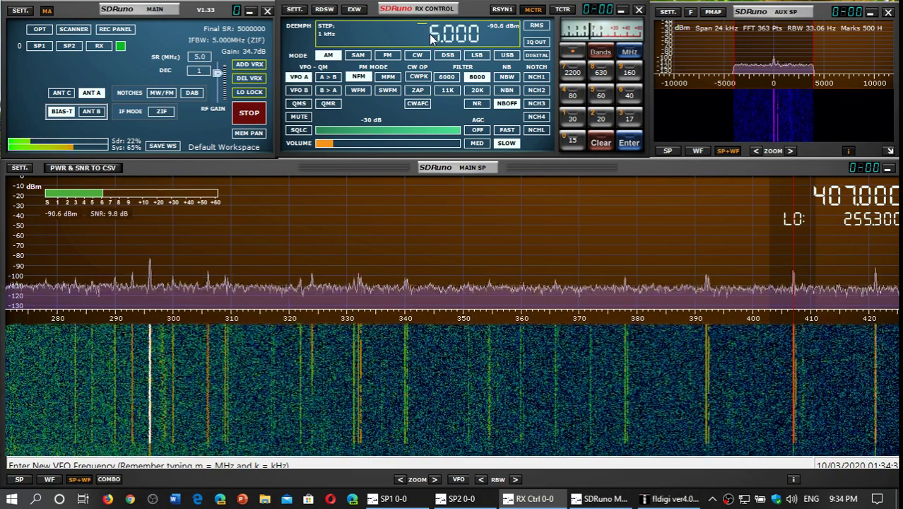
{"action": "type", "text": "17"}
{"action": "key", "text": "Return"}
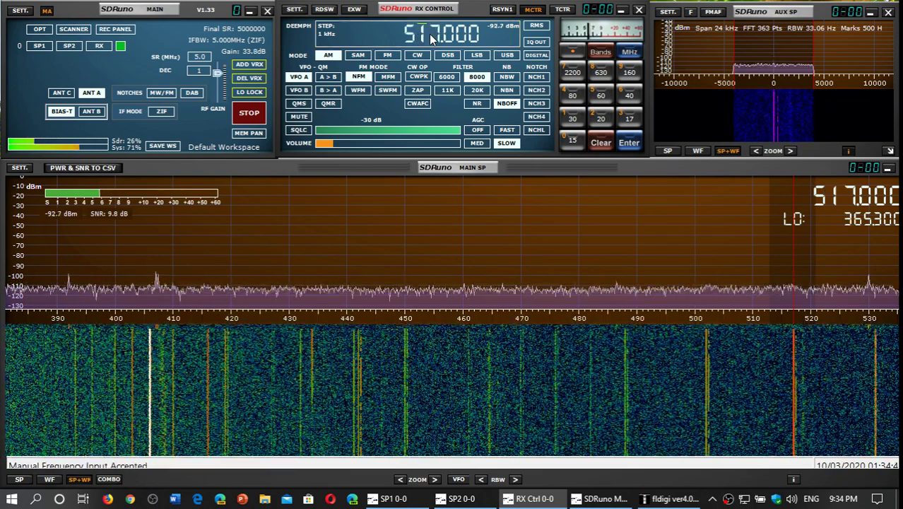
{"action": "left_click", "coordinate": [507, 56]}
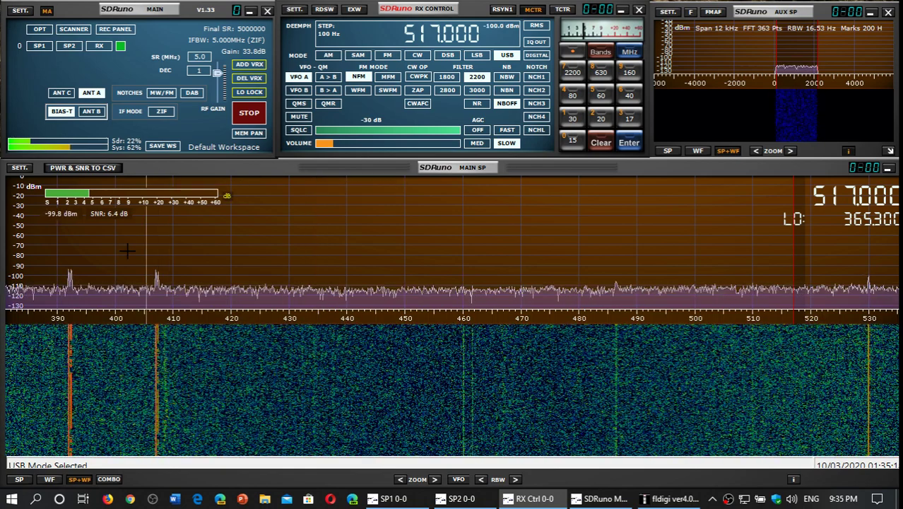
Tune the receiver to 392.000 kHz and set the demodulation mode to AM.
{"action": "left_click", "coordinate": [69, 350]}
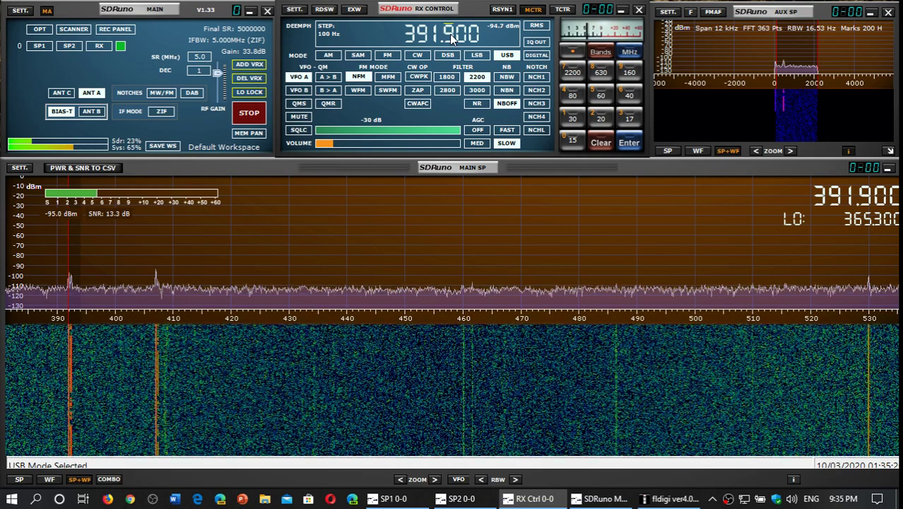
{"action": "scroll", "coordinate": [450, 34], "scroll_direction": "up", "scroll_amount": 1}
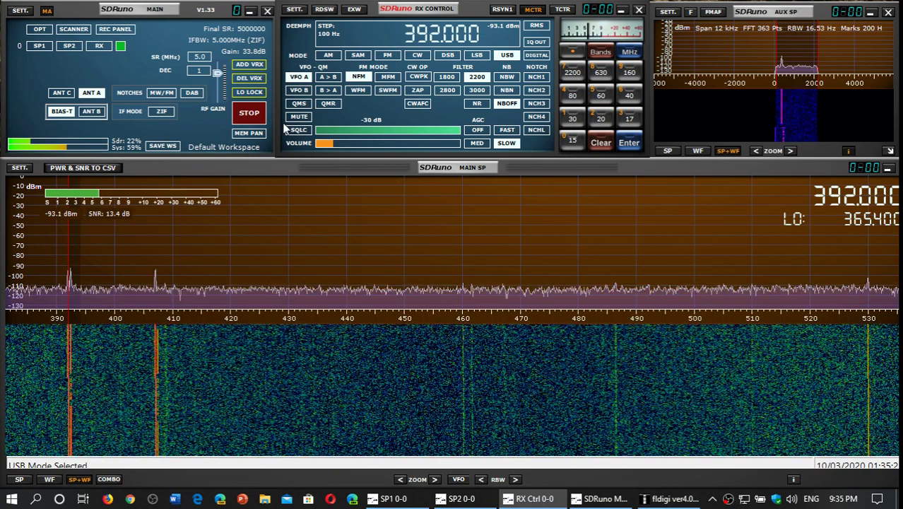
{"action": "left_click", "coordinate": [330, 56]}
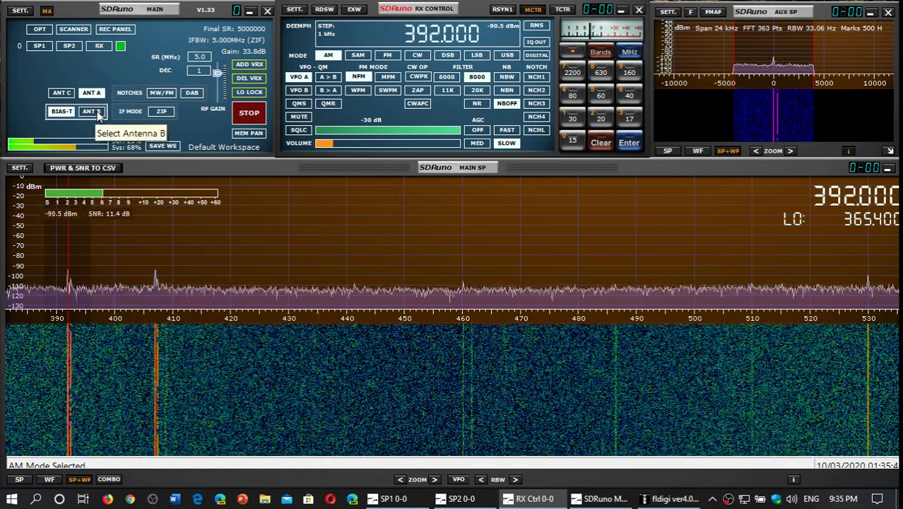
Switch reception of the 392.000 kHz signal to antenna B and lower the receiver volume.
{"action": "left_click", "coordinate": [98, 112]}
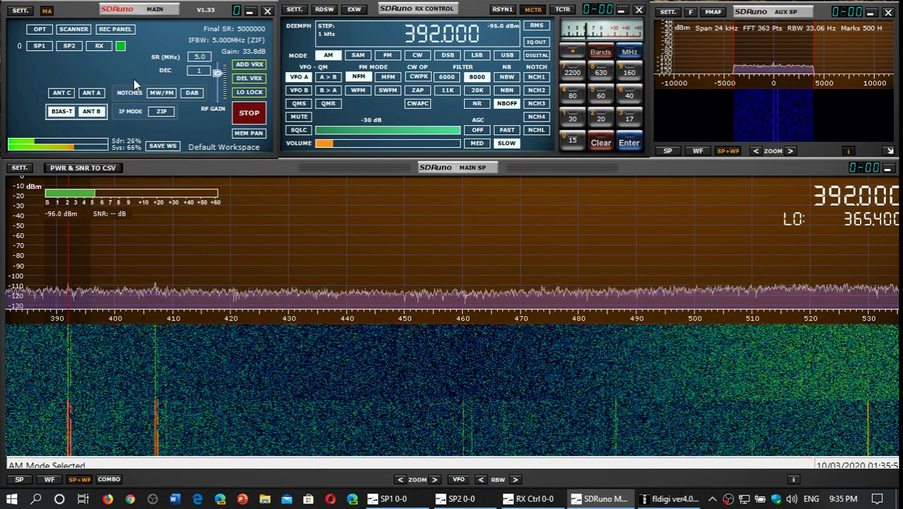
{"action": "left_click", "coordinate": [334, 124]}
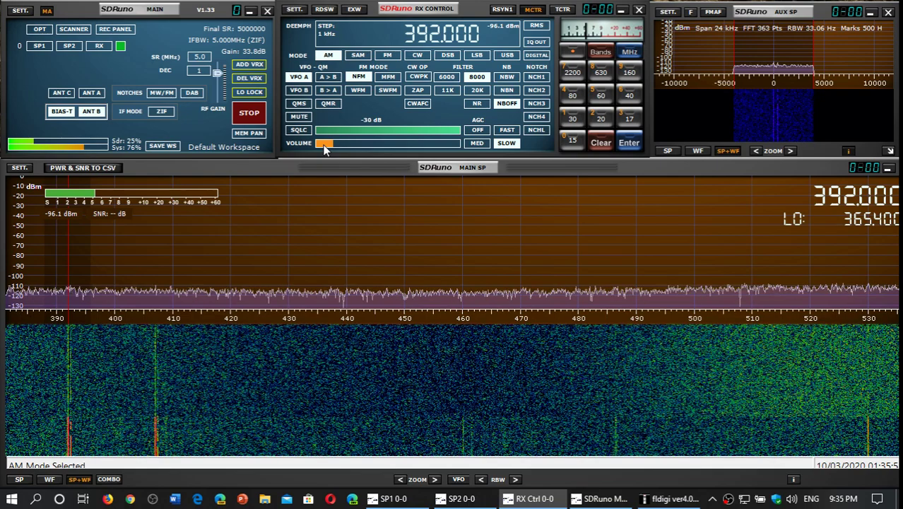
{"action": "left_click", "coordinate": [323, 145]}
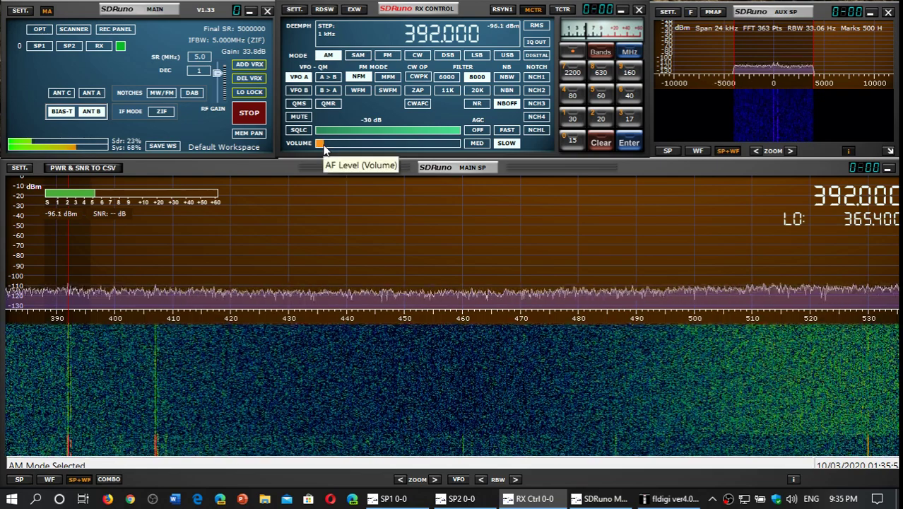